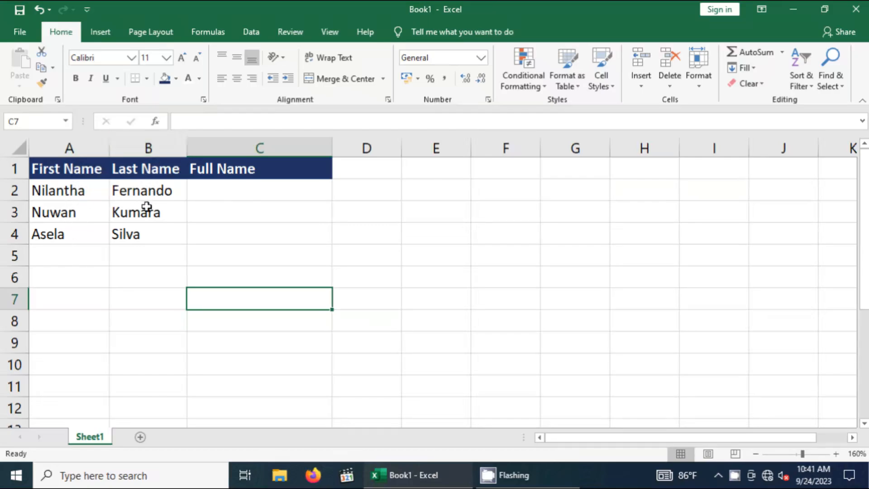
# Enter the formula =CONCATENATE(A2," ",B2) in cell C2 to join the first and last name with a space.
pyautogui.click(228, 191)
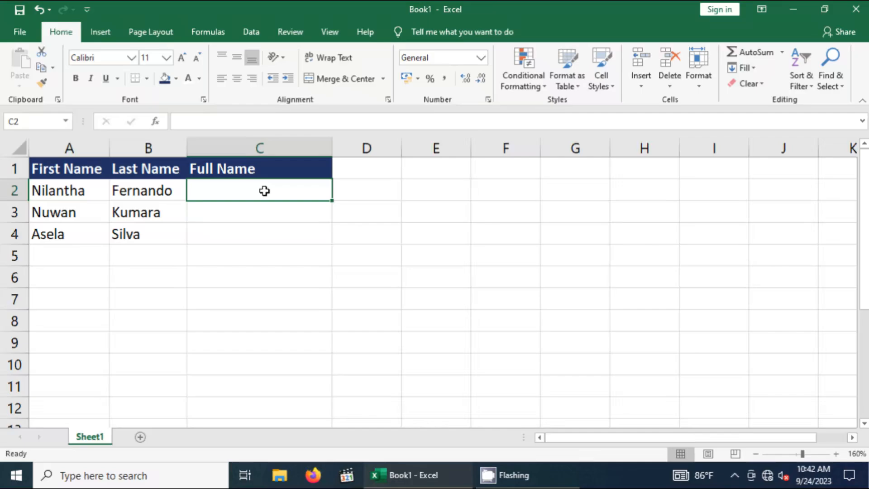
pyautogui.doubleClick(232, 190)
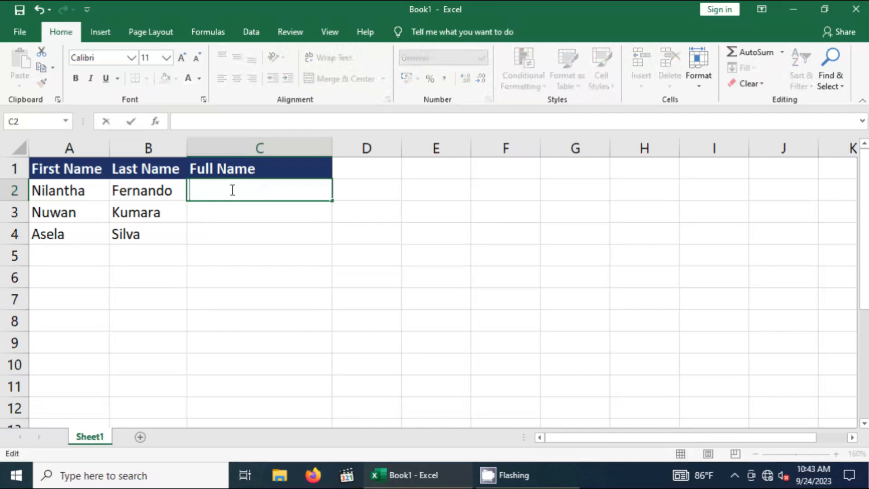
pyautogui.write('=')
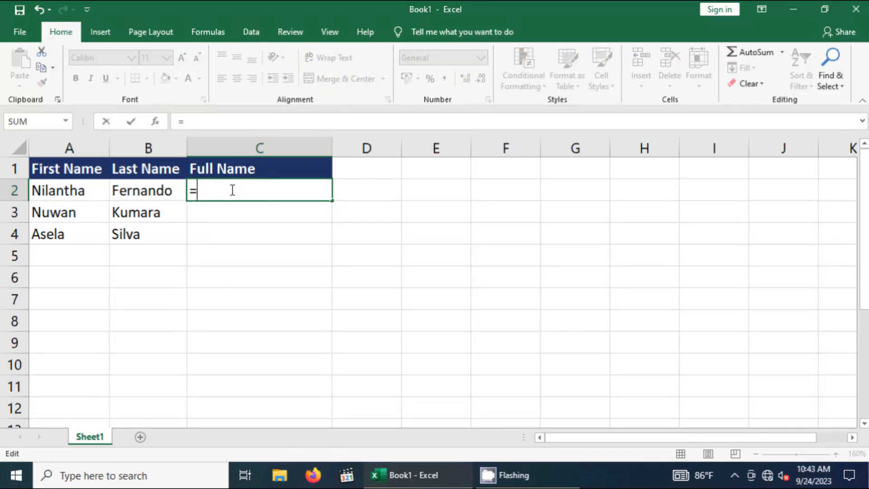
pyautogui.write('con')
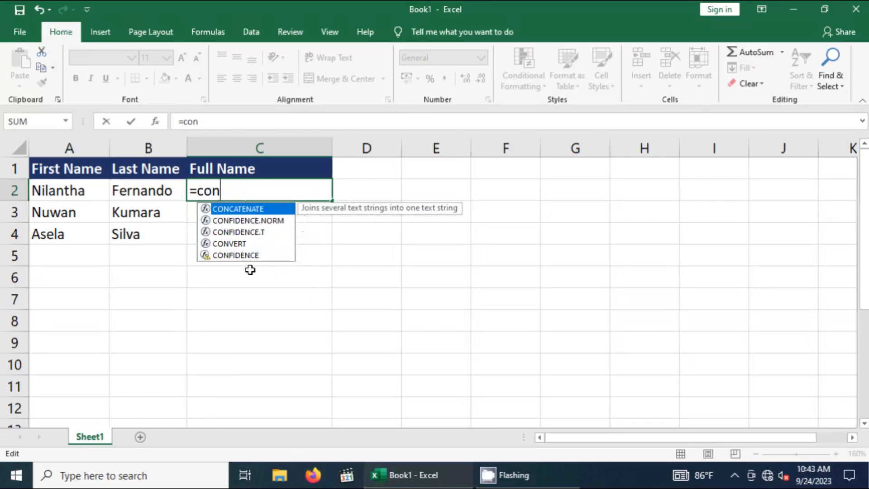
pyautogui.doubleClick(263, 210)
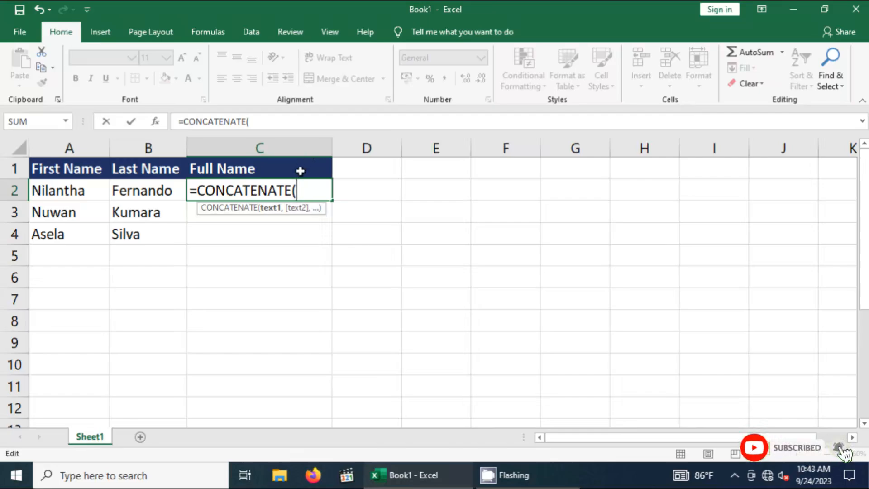
pyautogui.click(62, 192)
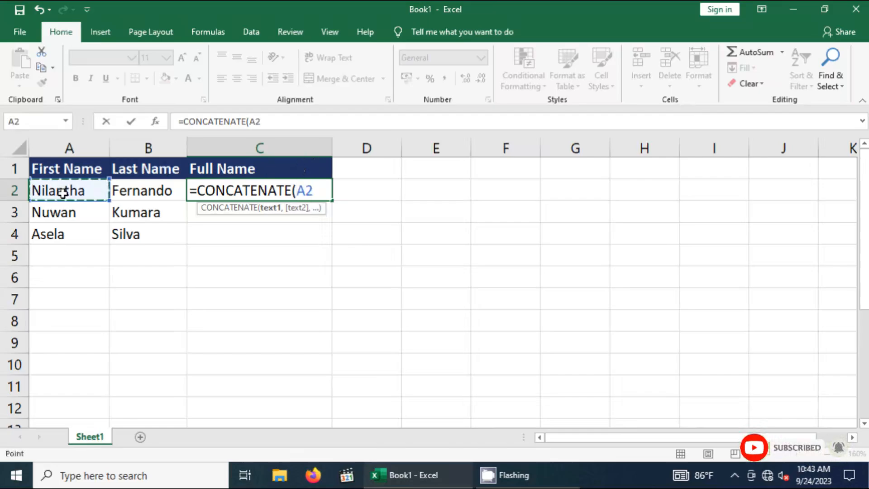
pyautogui.write(',')
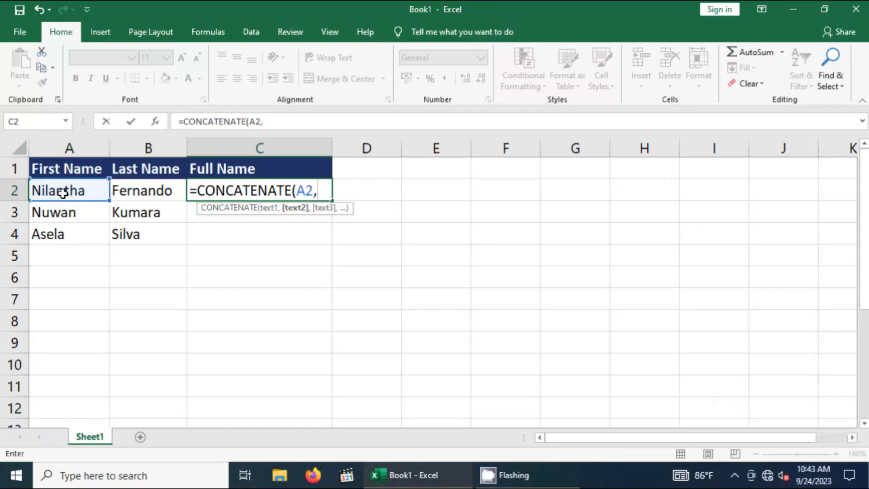
pyautogui.write('"')
pyautogui.write('",')
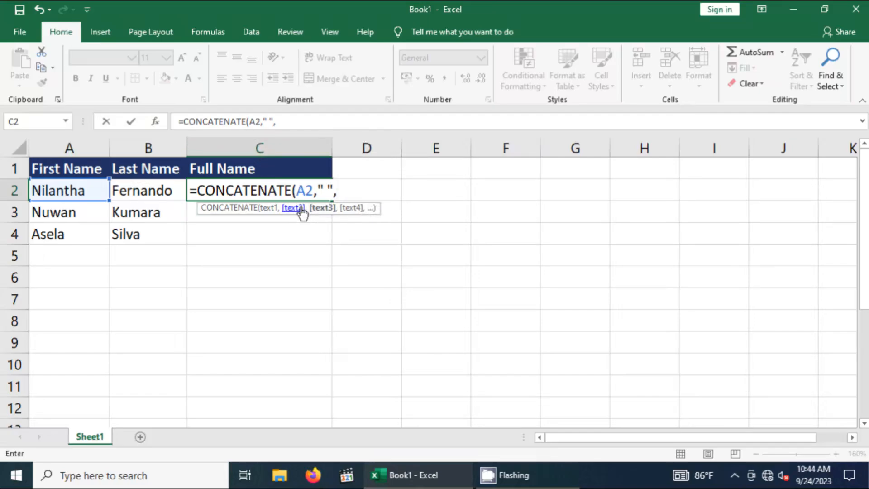
pyautogui.click(145, 191)
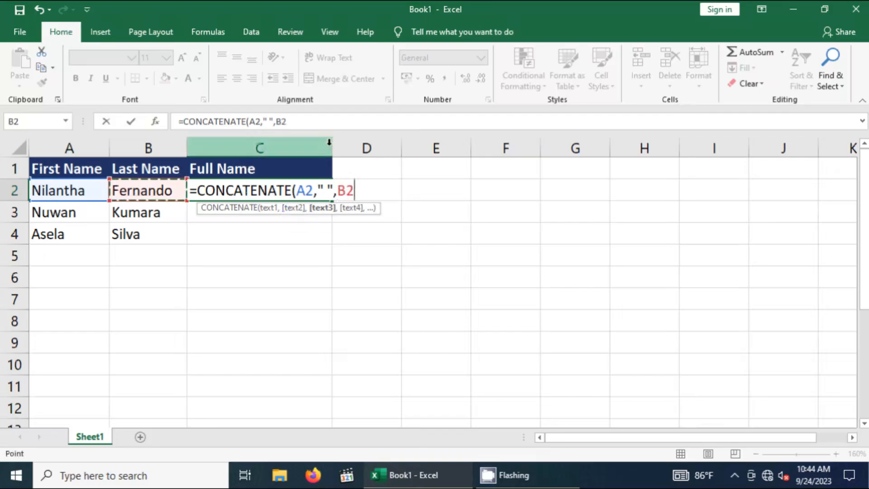
pyautogui.write(')')
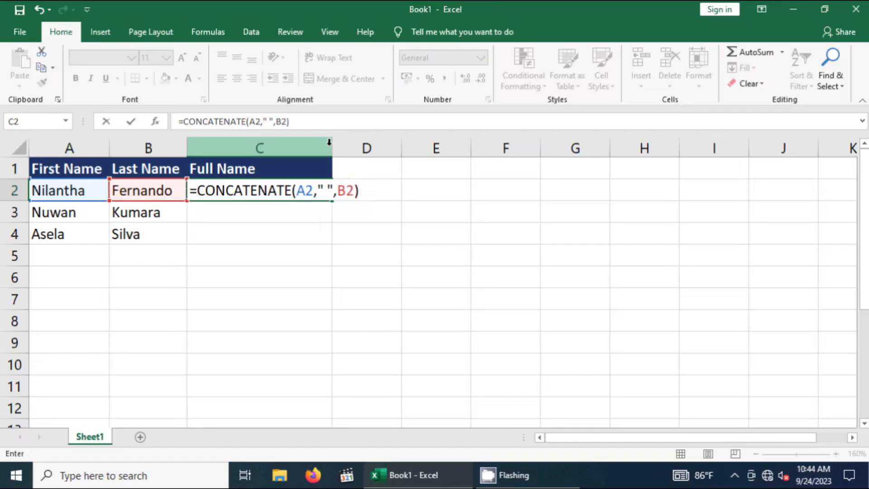
pyautogui.press('Return')
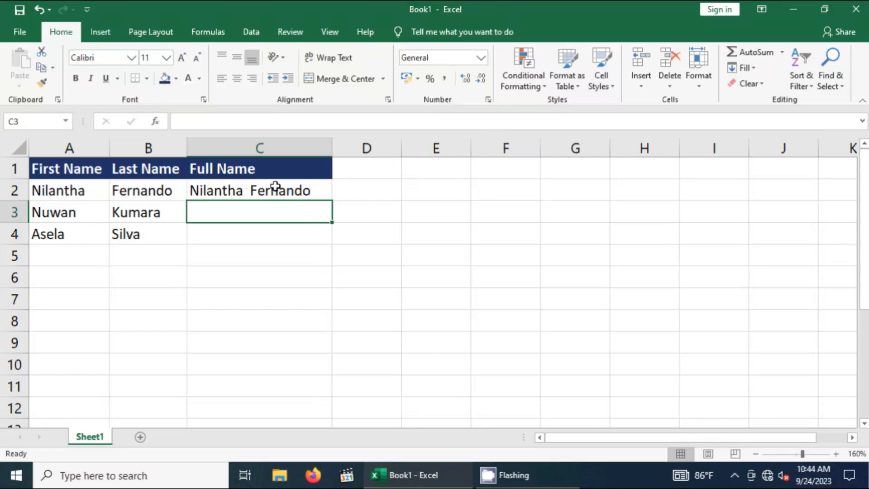
# Fill the C2 formula down through C4 and check the copied formulas in C3 and C4.
pyautogui.click(308, 192)
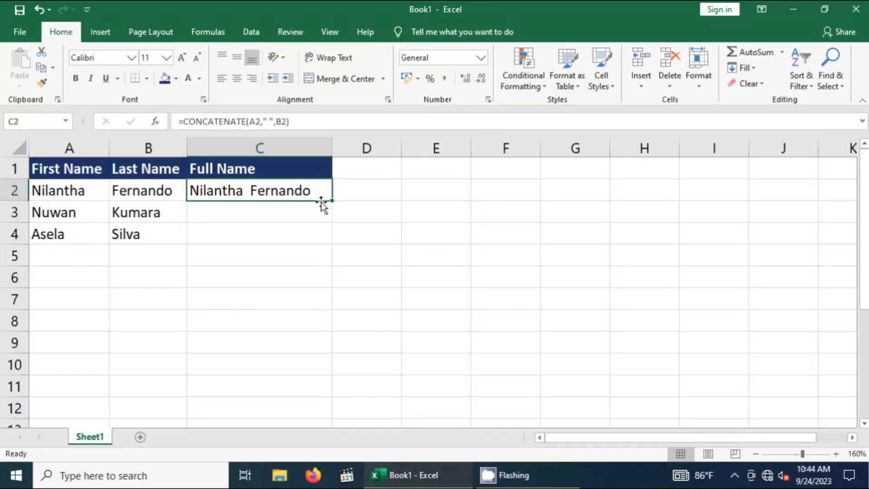
pyautogui.moveTo(332, 200); pyautogui.dragTo(314, 229)
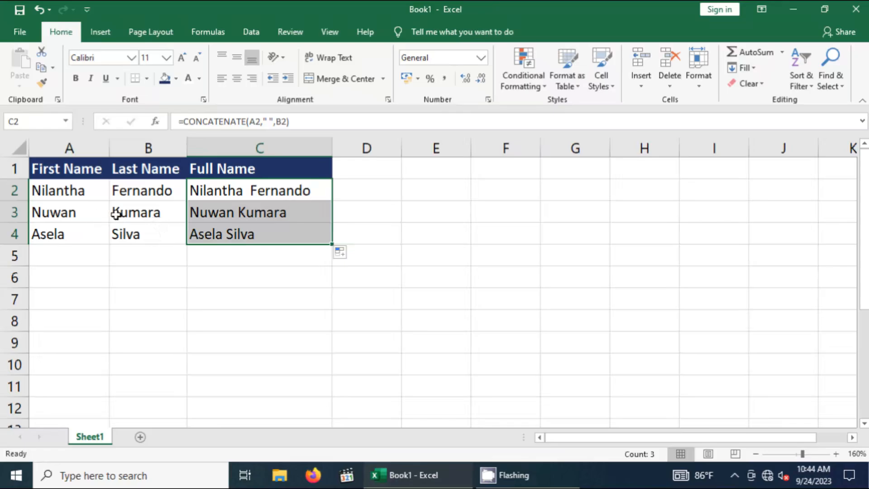
pyautogui.click(293, 216)
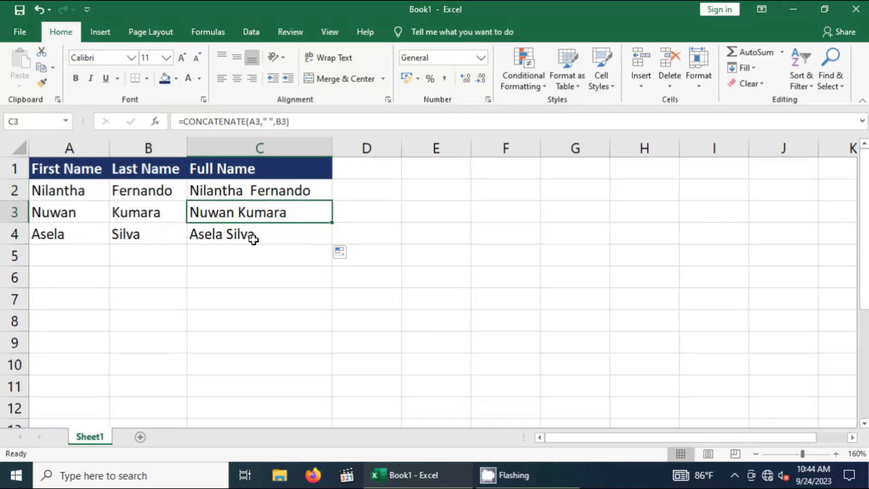
pyautogui.click(296, 234)
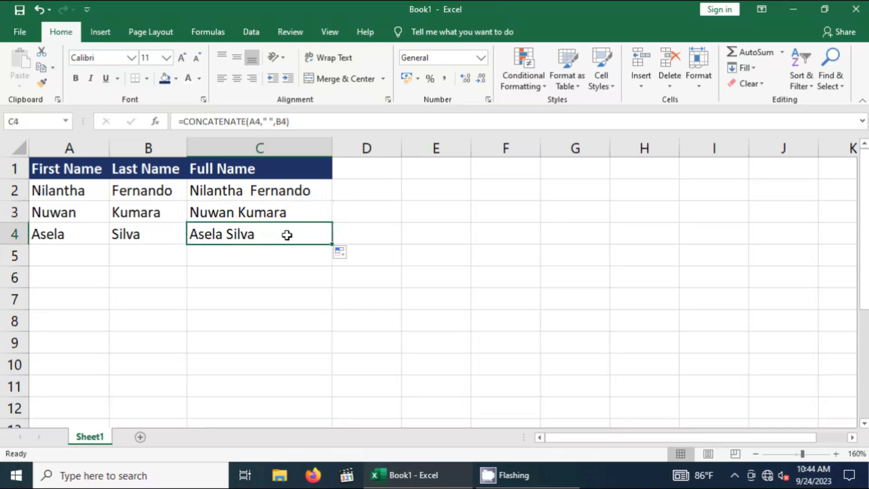
# Remove the space argument from the C2 formula to make it =CONCATENATE(A2,B2), and fill it down through C4.
pyautogui.click(273, 191)
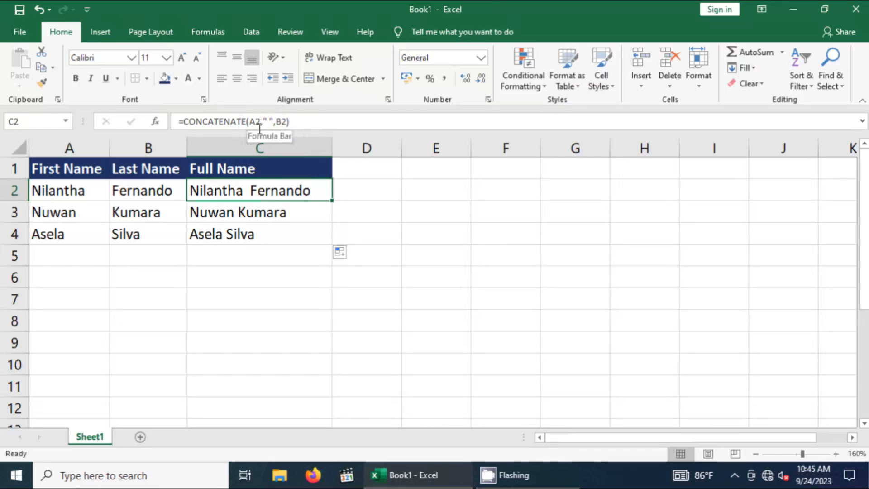
pyautogui.click(274, 121)
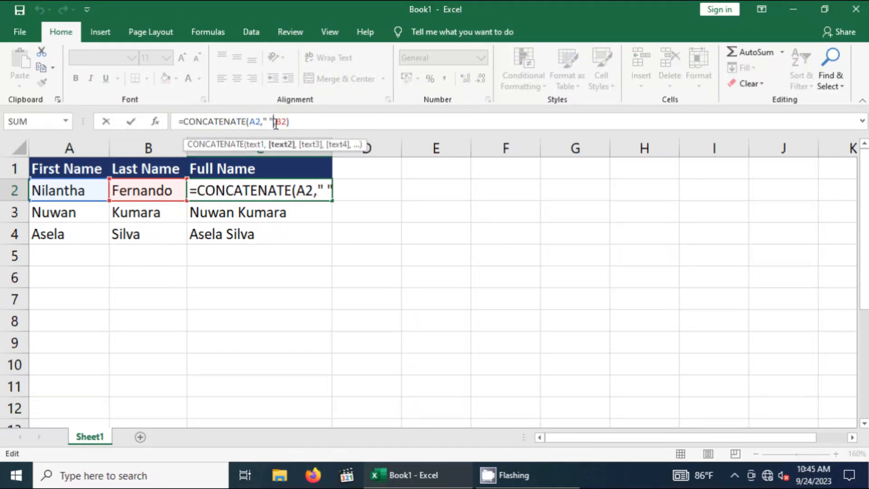
pyautogui.press('BackSpace')
pyautogui.press('BackSpace')
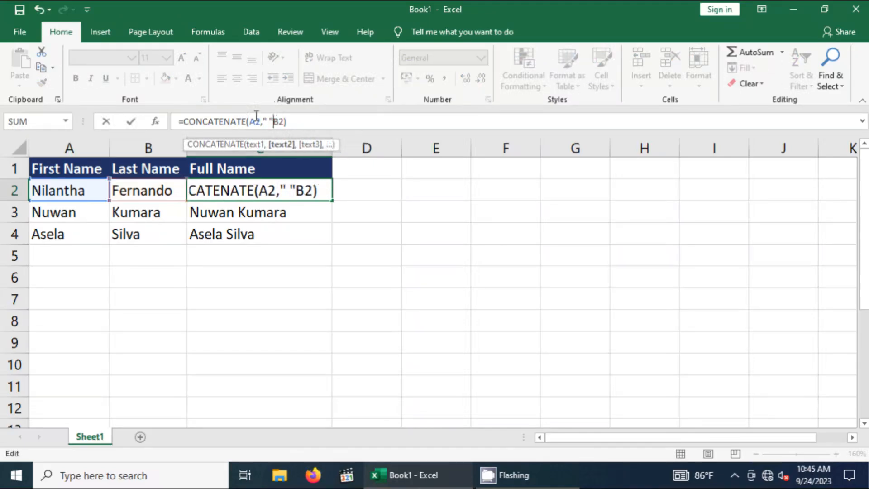
pyautogui.press('BackSpace')
pyautogui.press('BackSpace')
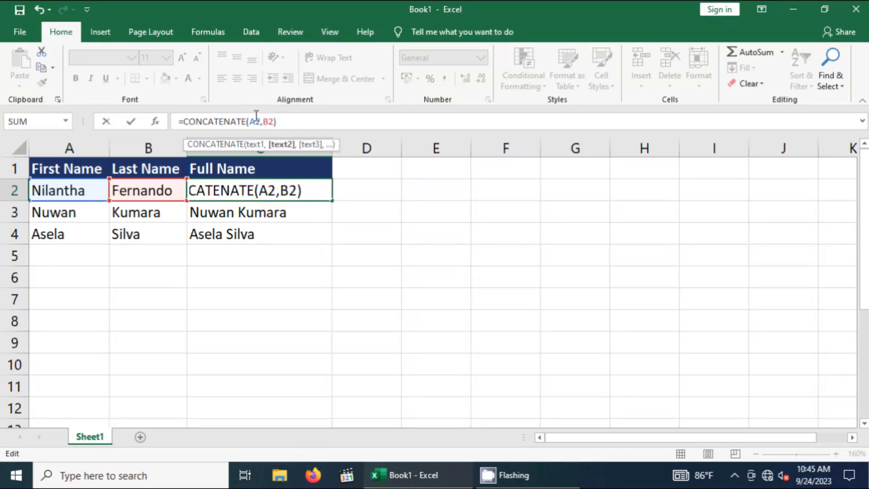
pyautogui.press('Return')
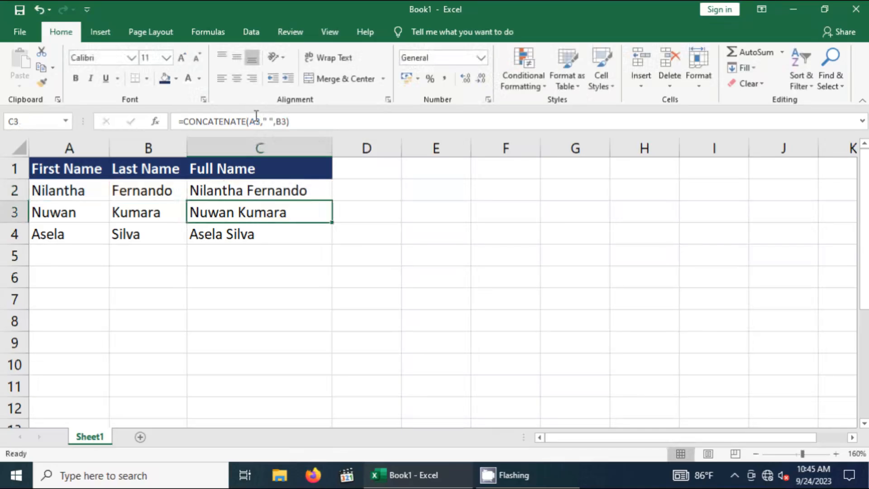
pyautogui.click(257, 191)
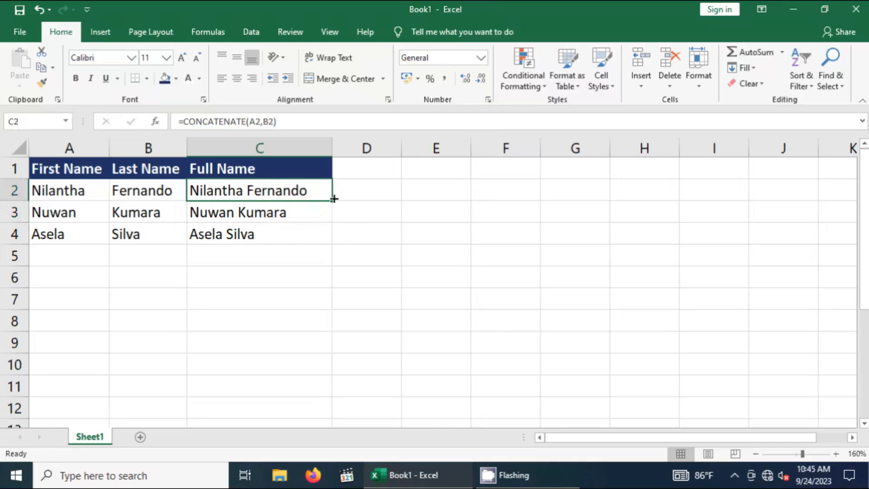
pyautogui.moveTo(334, 202); pyautogui.dragTo(323, 238)
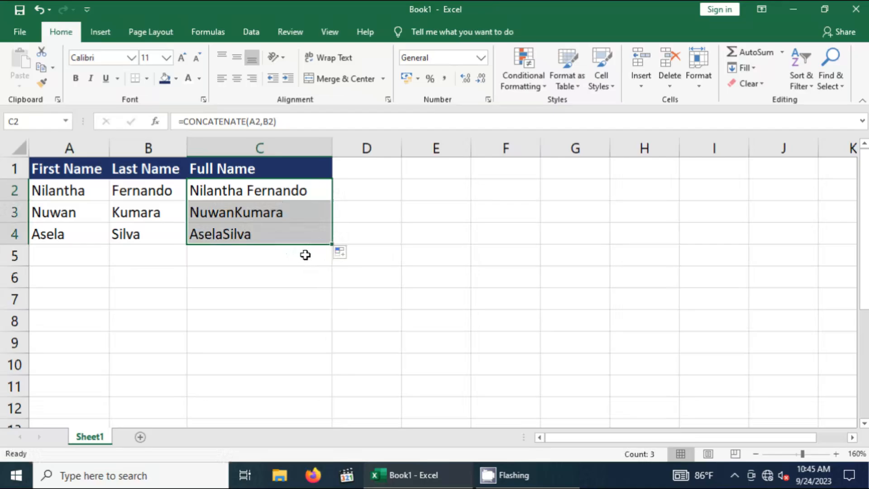
# Add a space argument to the C3 formula to make it =CONCATENATE(A3," ",B3), and fill it down to C4.
pyautogui.click(234, 218)
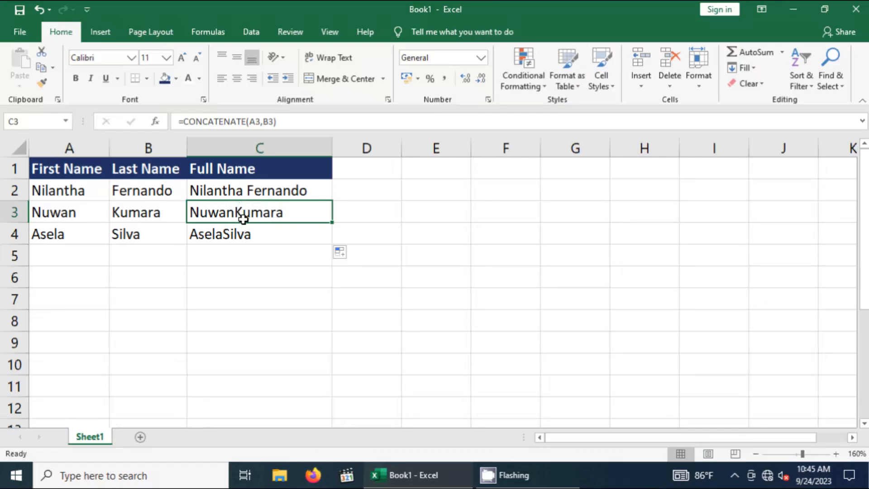
pyautogui.click(264, 123)
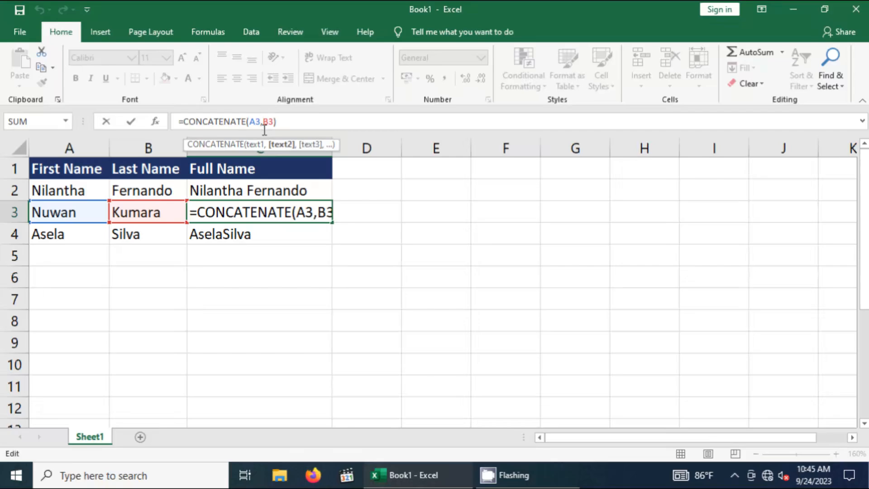
pyautogui.write('"')
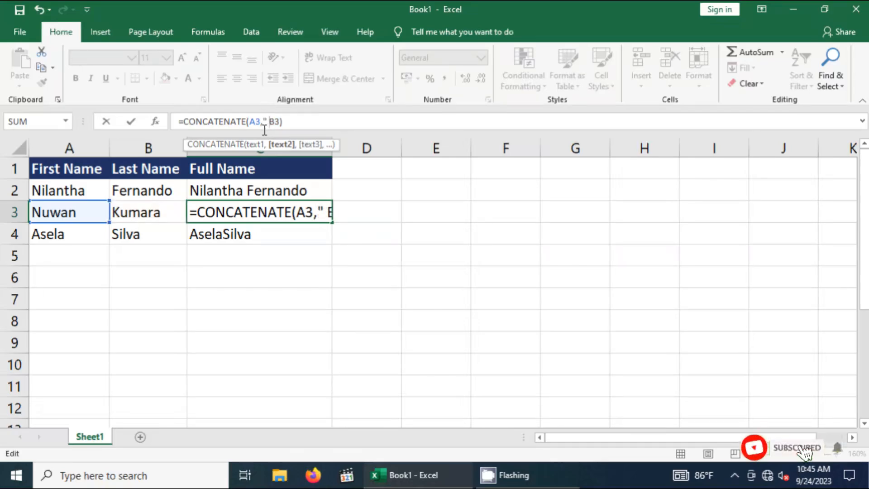
pyautogui.write(' "')
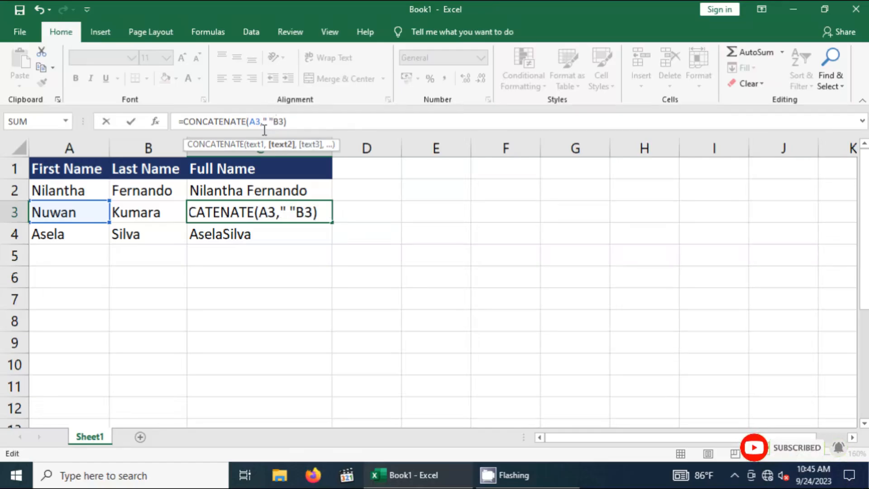
pyautogui.write(',')
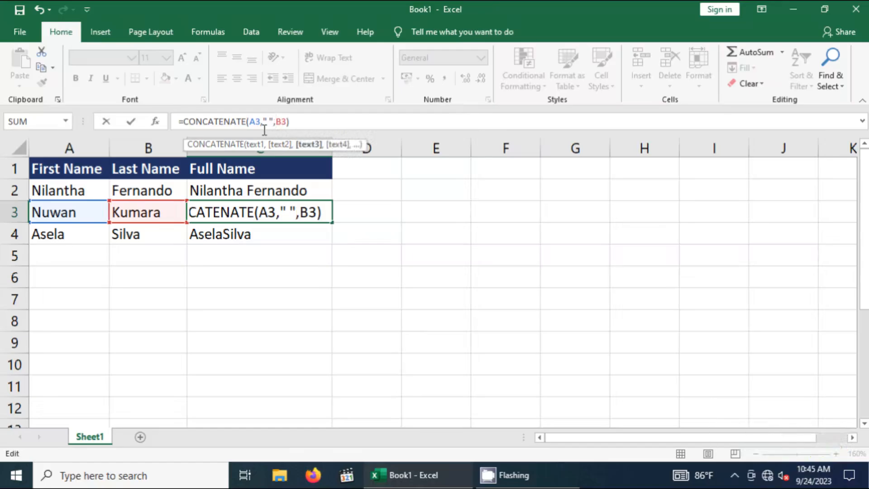
pyautogui.press('Return')
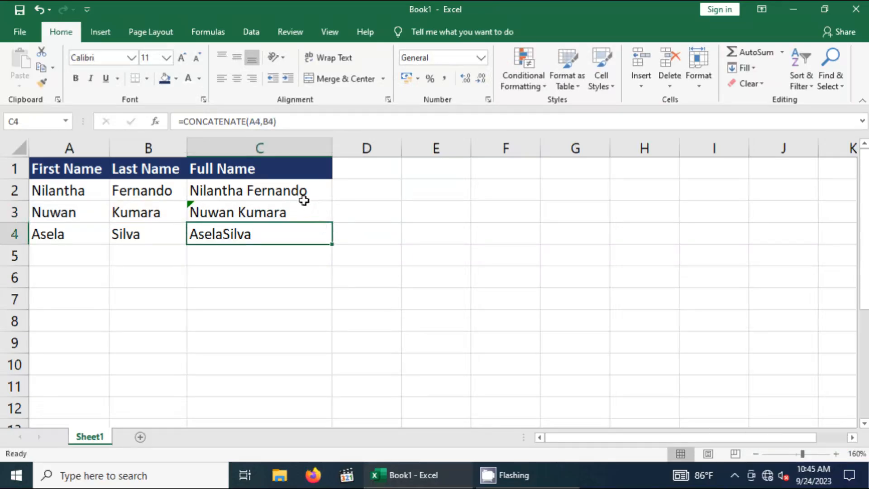
pyautogui.click(299, 203)
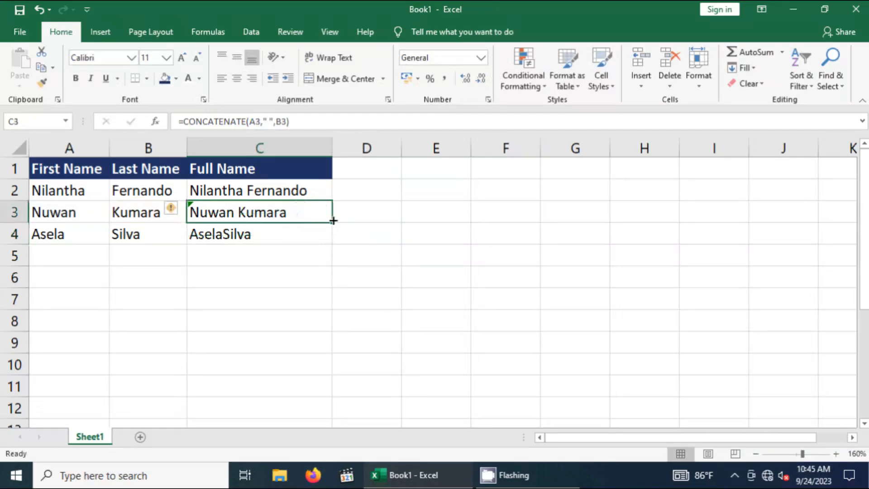
pyautogui.moveTo(334, 221); pyautogui.dragTo(332, 241)
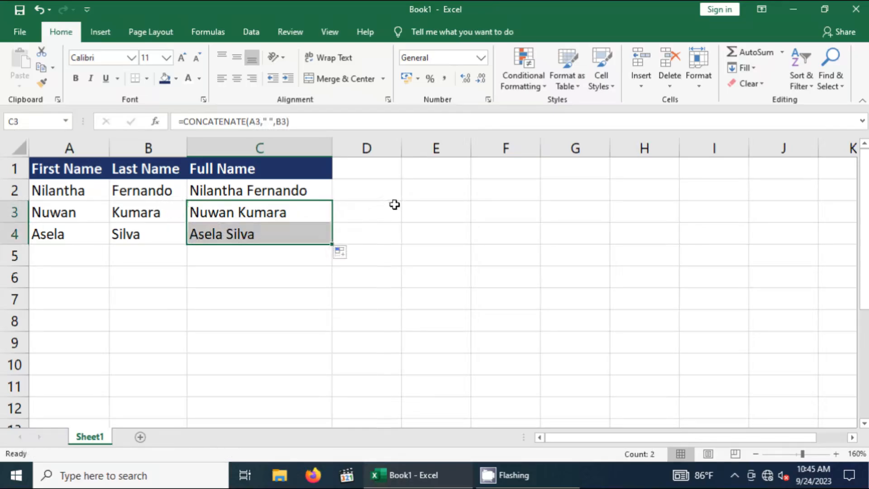